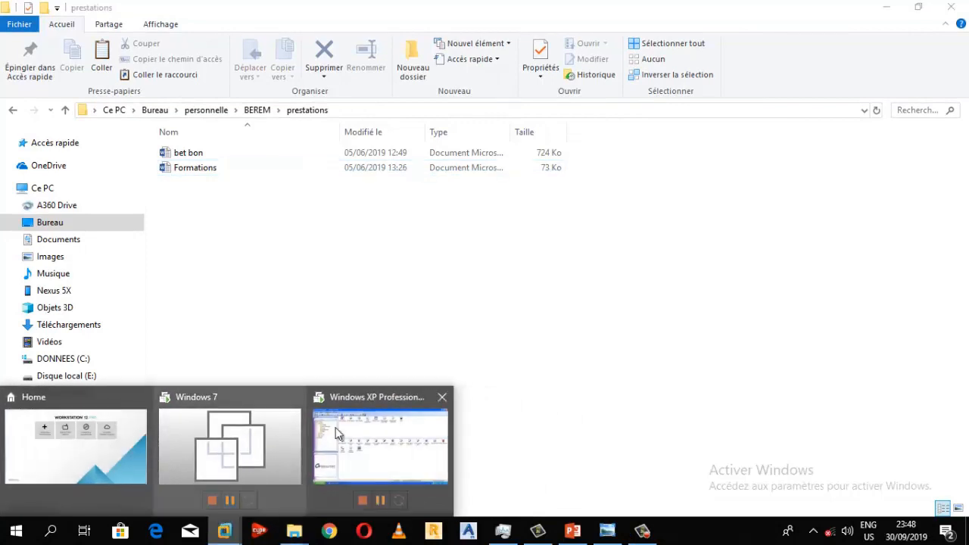
Switch to the Windows XP Professional virtual machine from the VMware taskbar icon.
{"action": "left_click", "coordinate": [343, 427]}
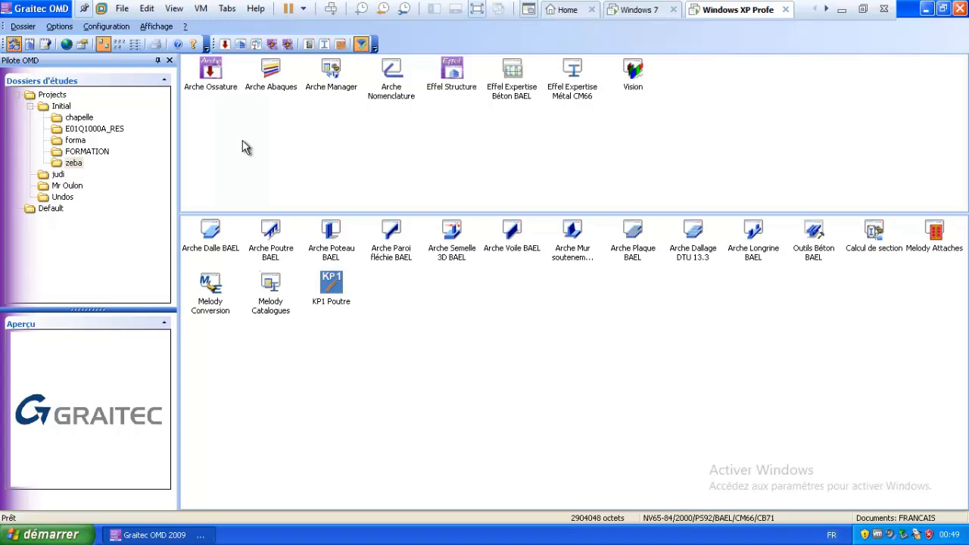
{"action": "left_click", "coordinate": [59, 26]}
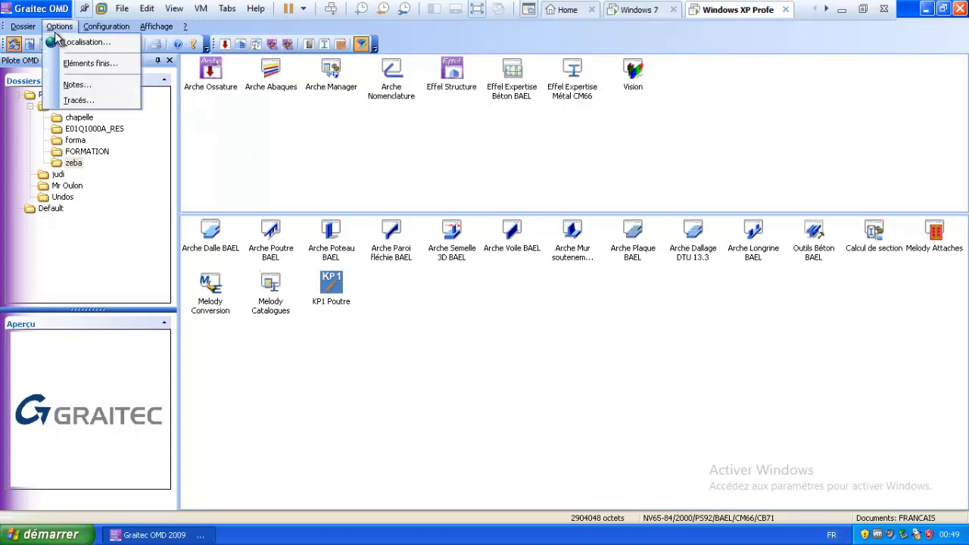
{"action": "left_click", "coordinate": [68, 43]}
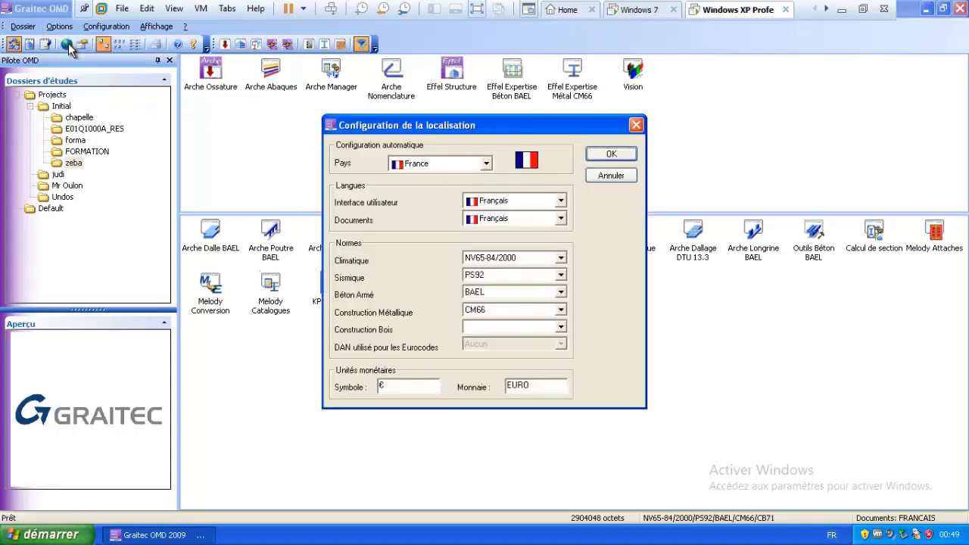
{"action": "left_click", "coordinate": [507, 295]}
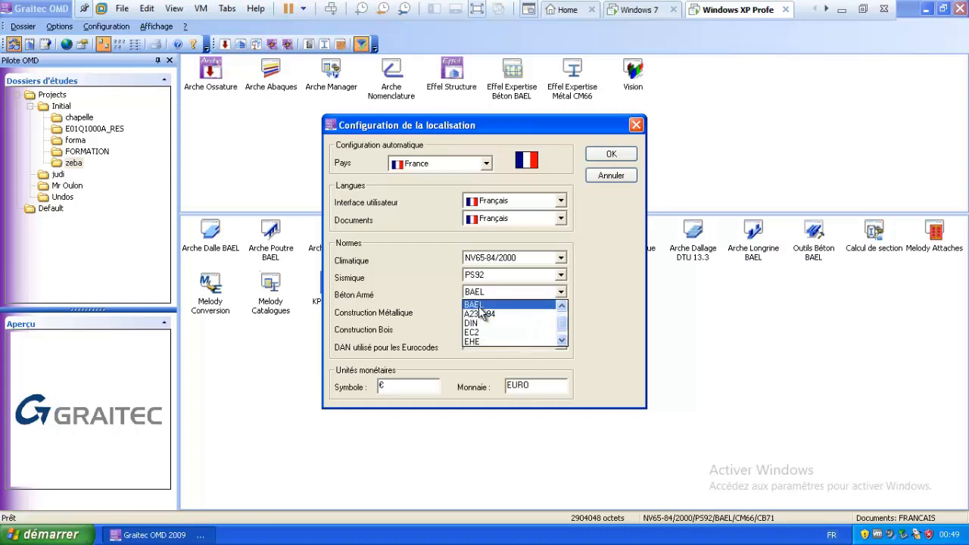
{"action": "left_click", "coordinate": [478, 305]}
{"action": "left_click", "coordinate": [478, 312]}
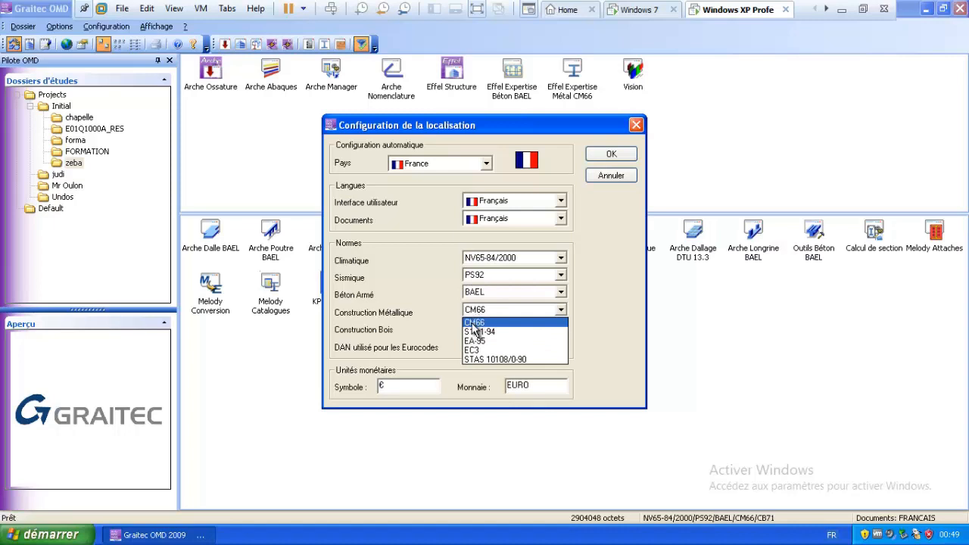
{"action": "left_click", "coordinate": [472, 323]}
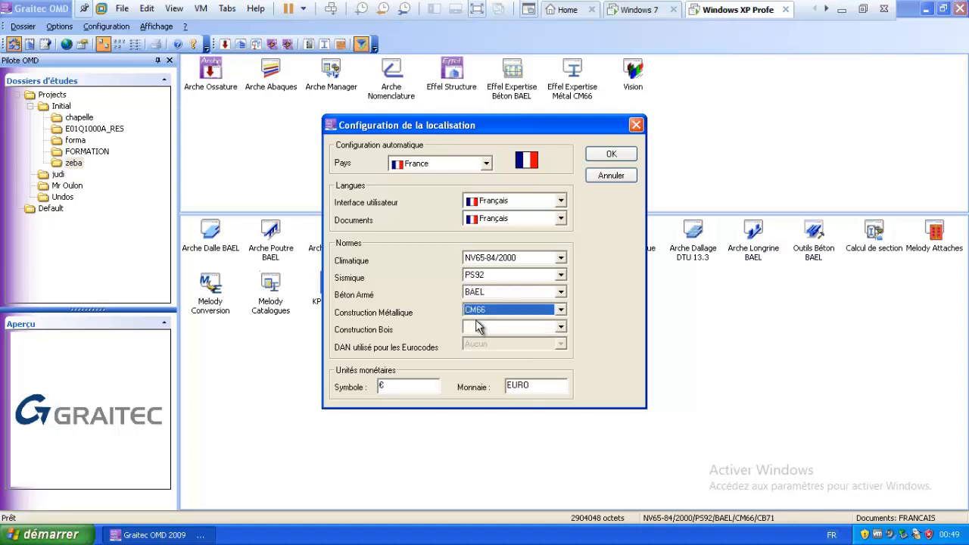
{"action": "left_click_drag", "start_coordinate": [492, 127], "coordinate": [381, 158]}
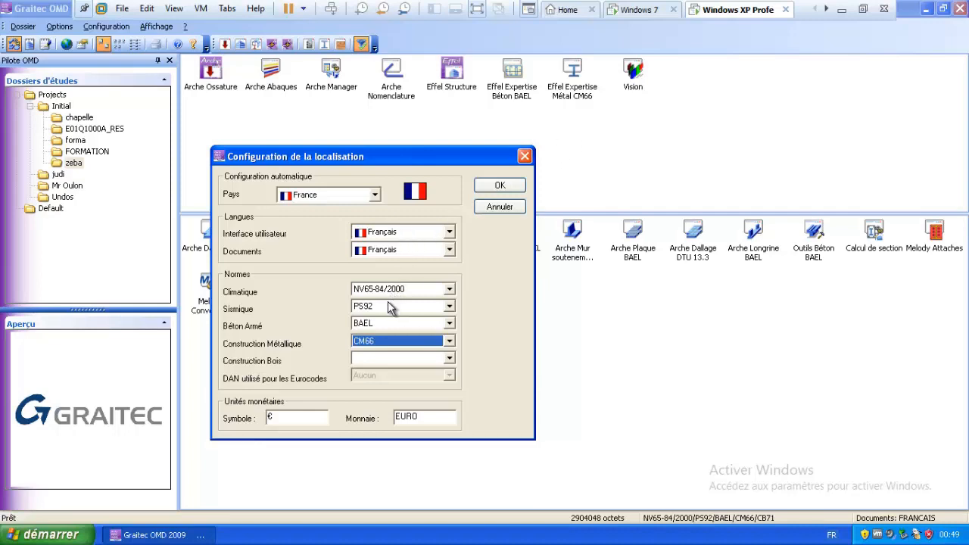
{"action": "left_click", "coordinate": [497, 186]}
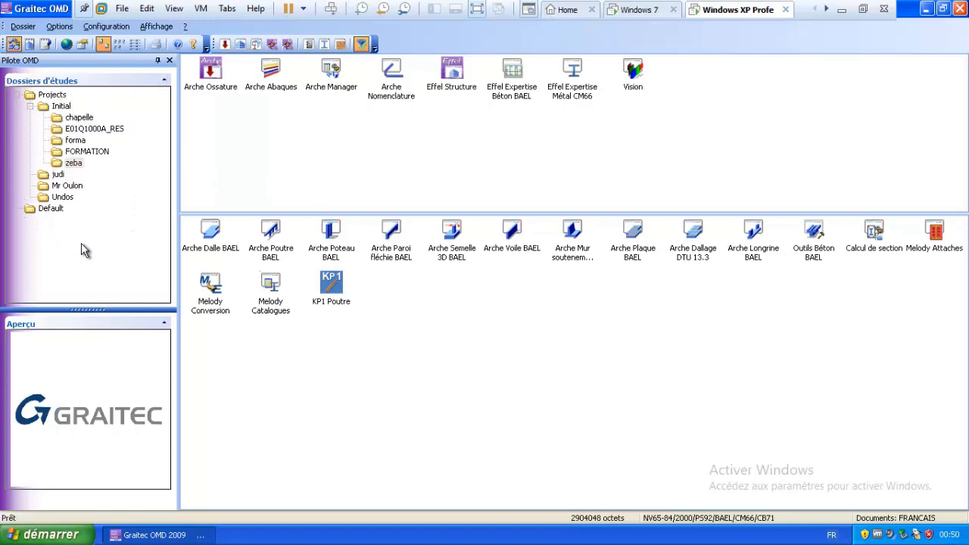
Create a new folder named 'formation' inside Undos, then select the Arche Ossature module.
{"action": "right_click", "coordinate": [100, 199]}
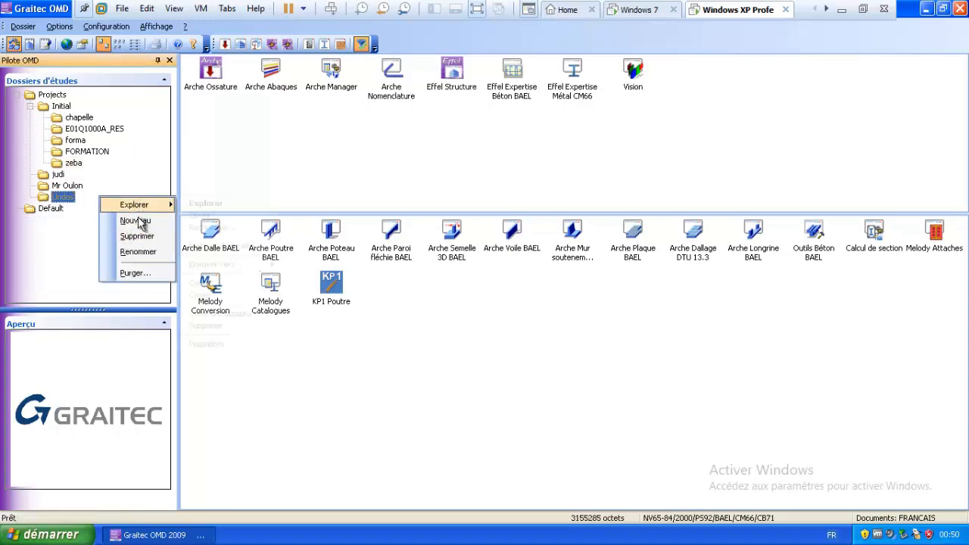
{"action": "left_click", "coordinate": [140, 221]}
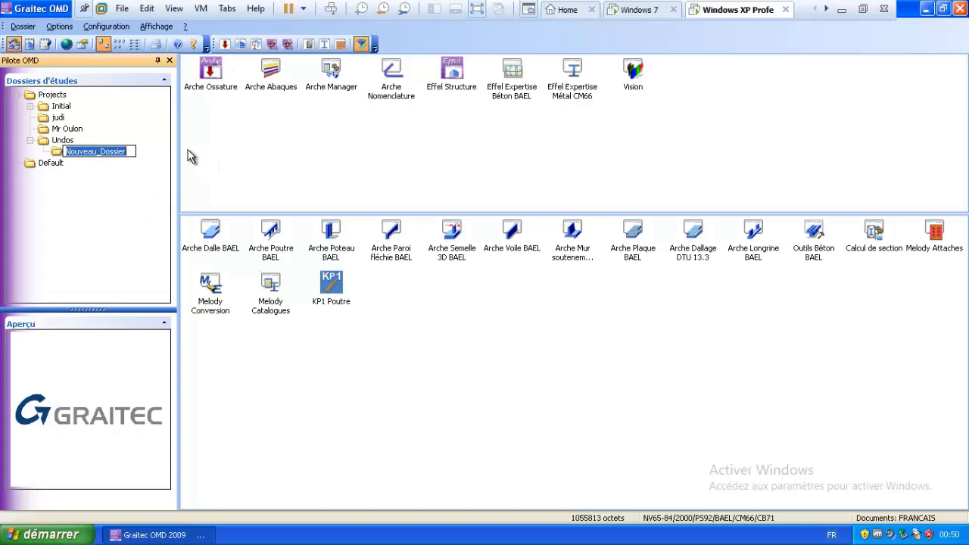
{"action": "type", "text": "for,q"}
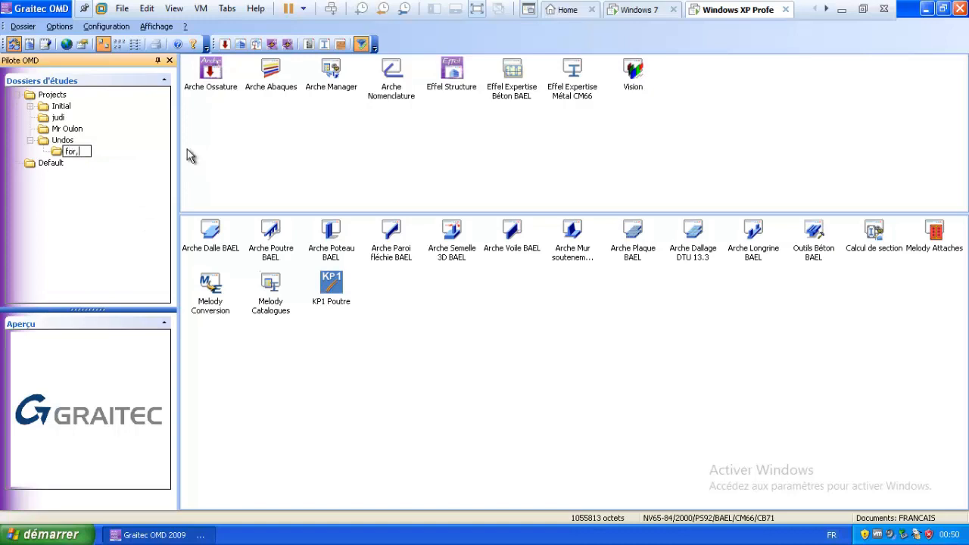
{"action": "key", "text": "BackSpace"}
{"action": "key", "text": "BackSpace"}
{"action": "type", "text": "mation"}
{"action": "key", "text": "Return"}
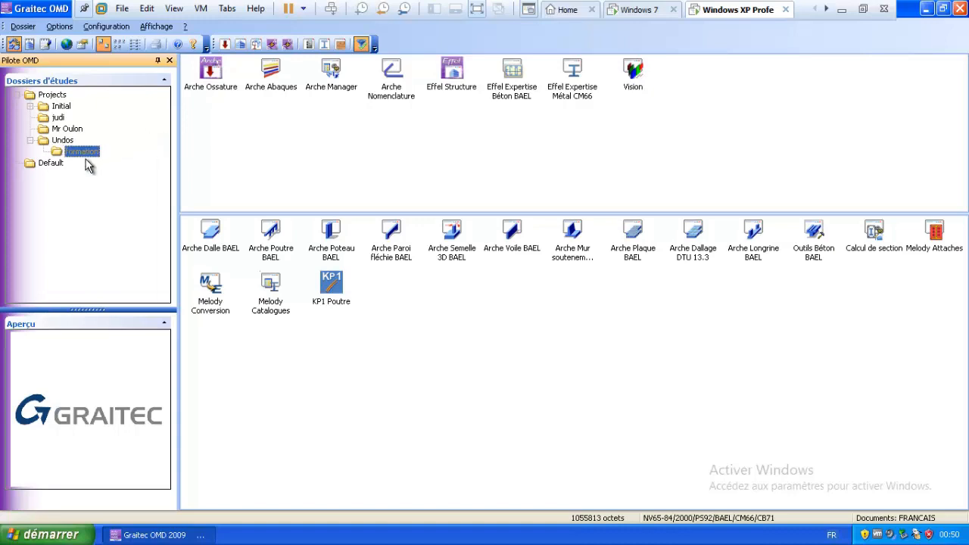
{"action": "left_click", "coordinate": [64, 154]}
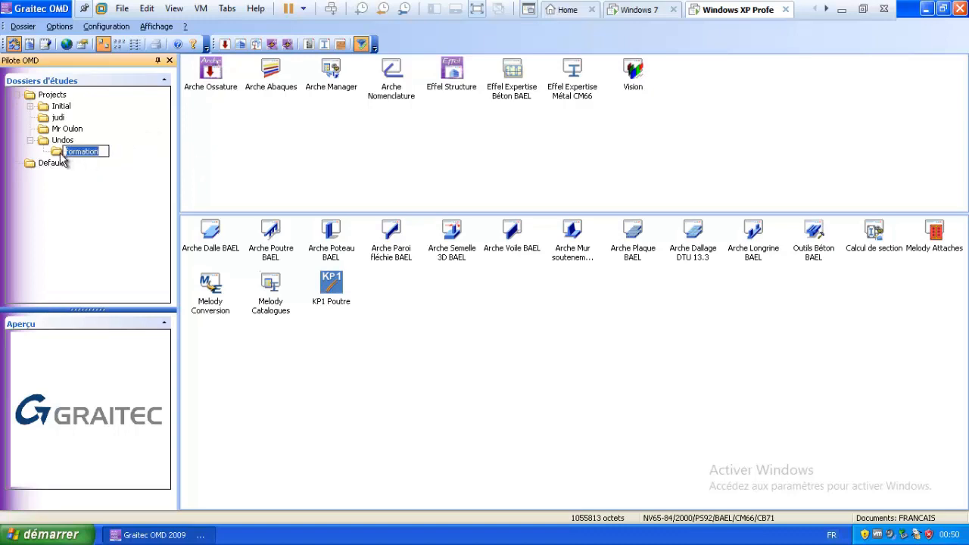
{"action": "left_click", "coordinate": [212, 82]}
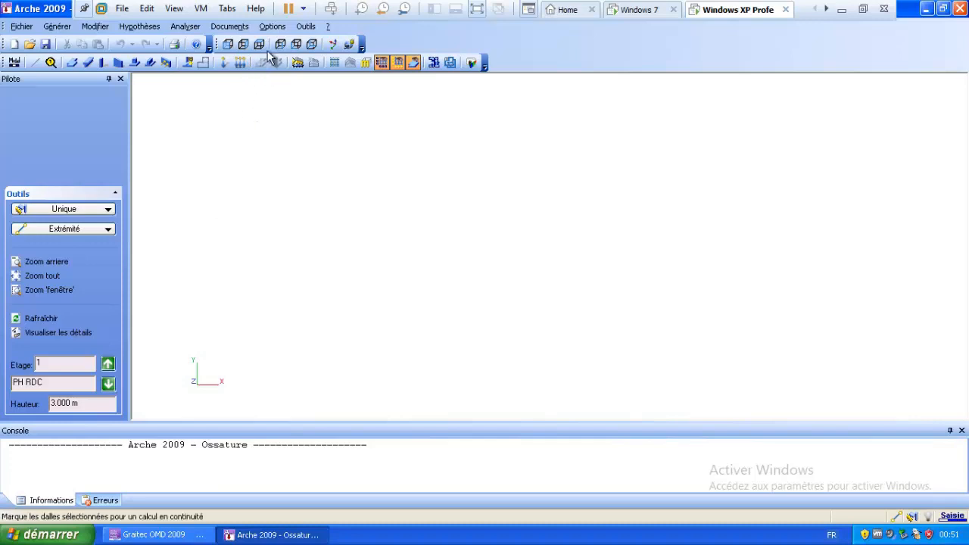
Open the Options menu in the empty Arche 2009 Ossature study.
{"action": "left_click", "coordinate": [271, 27]}
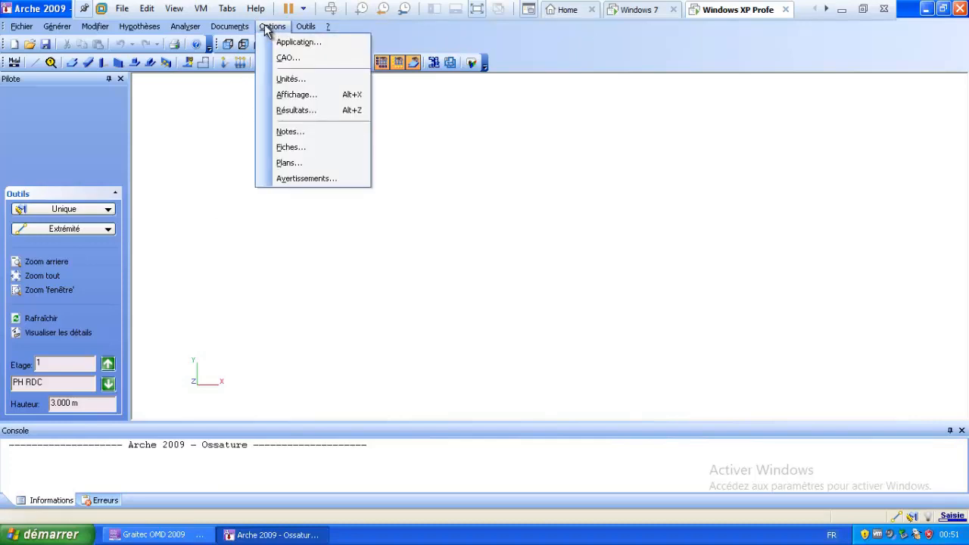
Set display units to KiloNewton for forces and MegaNewton*m for moments, keeping Tonne for masses.
{"action": "left_click", "coordinate": [284, 76]}
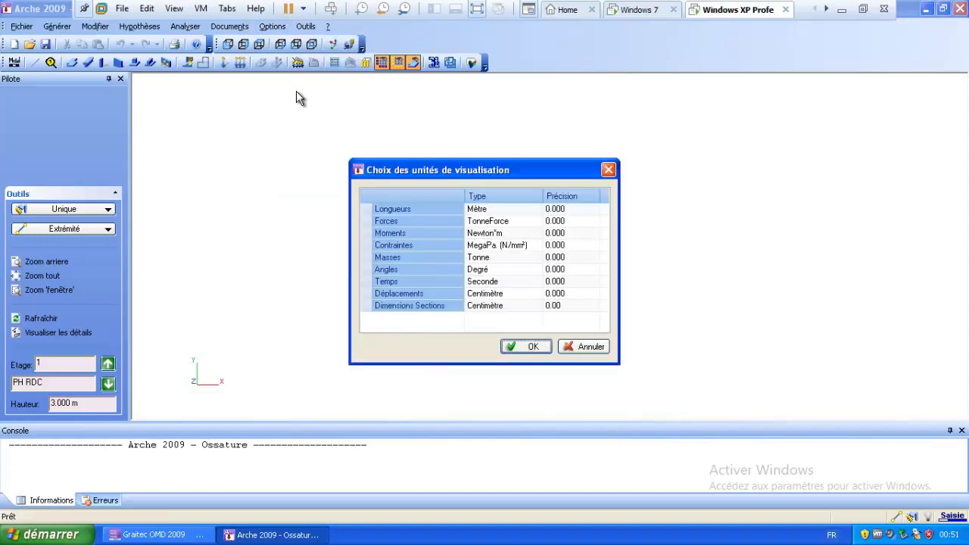
{"action": "left_click", "coordinate": [479, 212]}
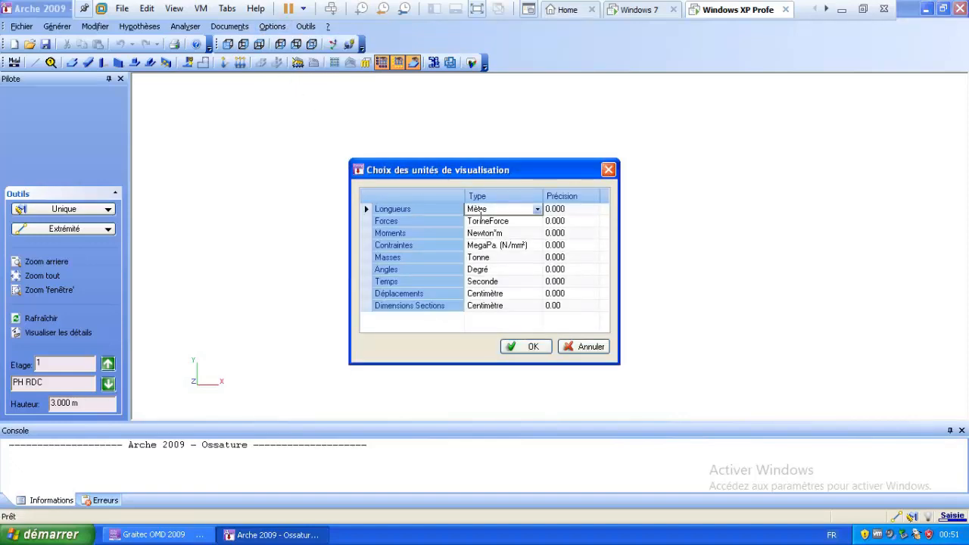
{"action": "left_click", "coordinate": [482, 221]}
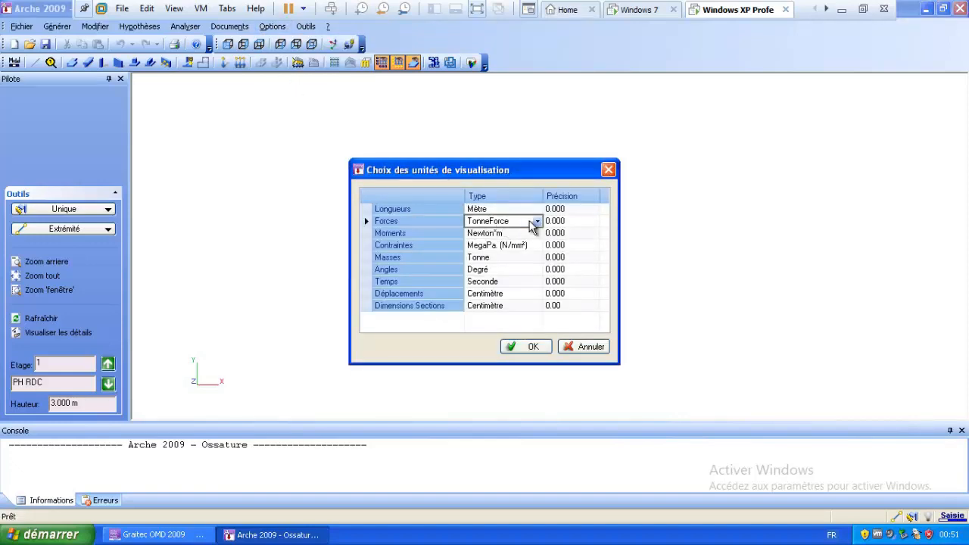
{"action": "left_click", "coordinate": [536, 221]}
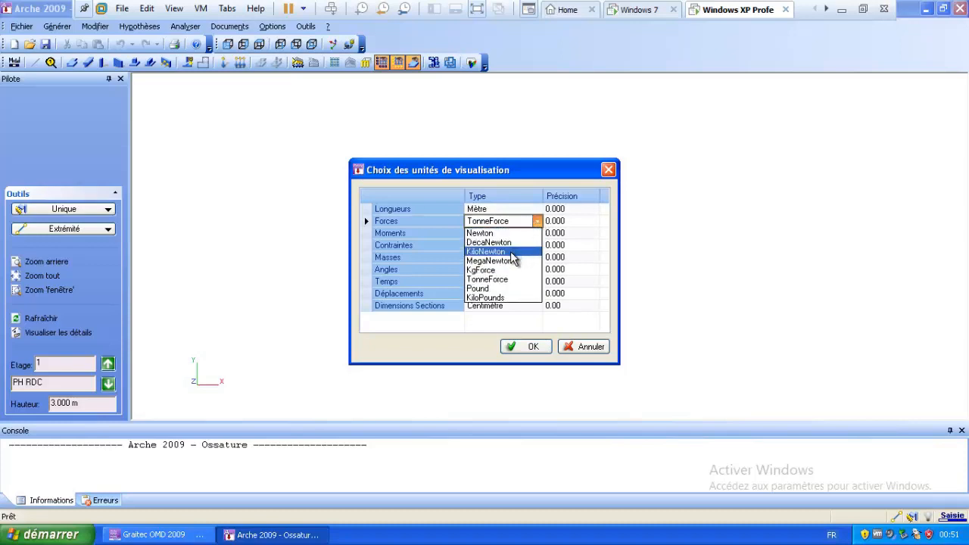
{"action": "left_click", "coordinate": [515, 250]}
{"action": "left_click", "coordinate": [513, 235]}
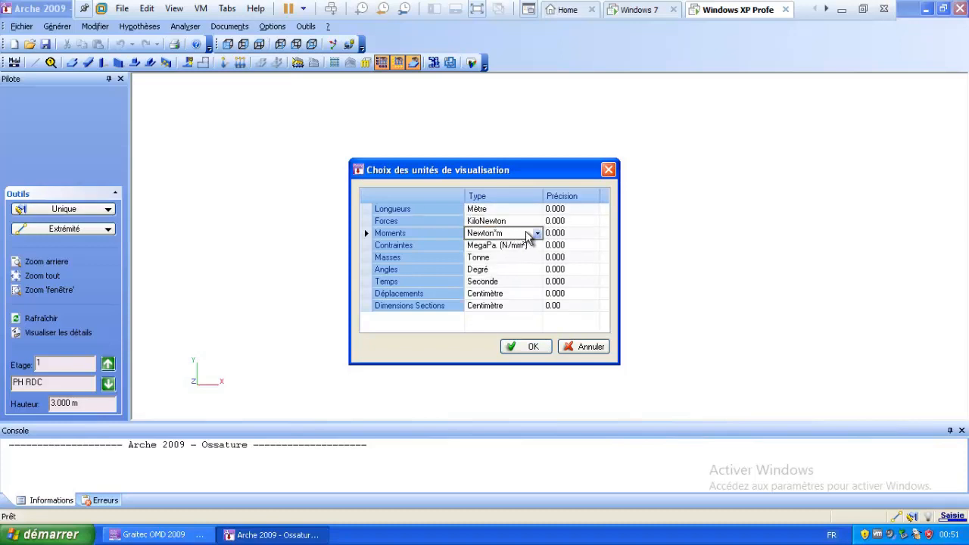
{"action": "left_click", "coordinate": [536, 233]}
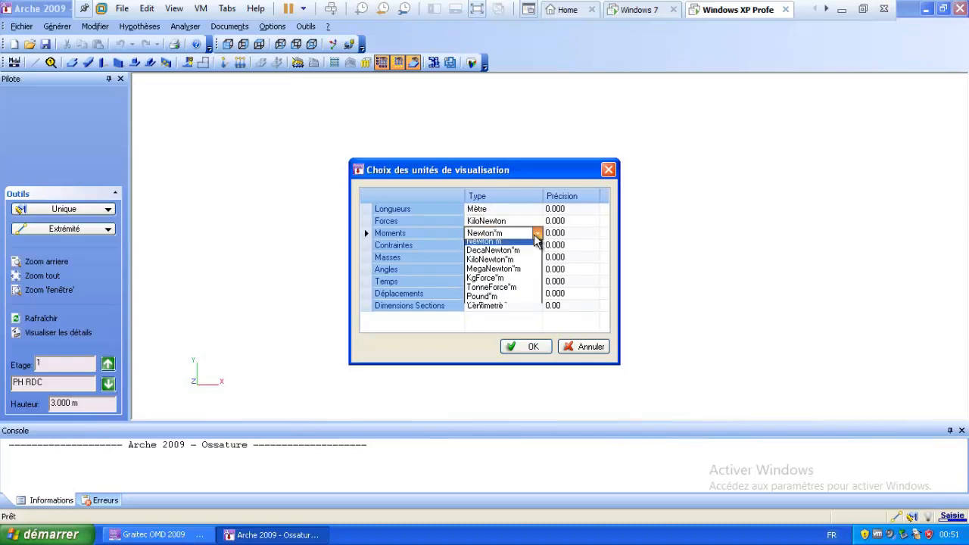
{"action": "left_click", "coordinate": [516, 273]}
{"action": "left_click", "coordinate": [517, 246]}
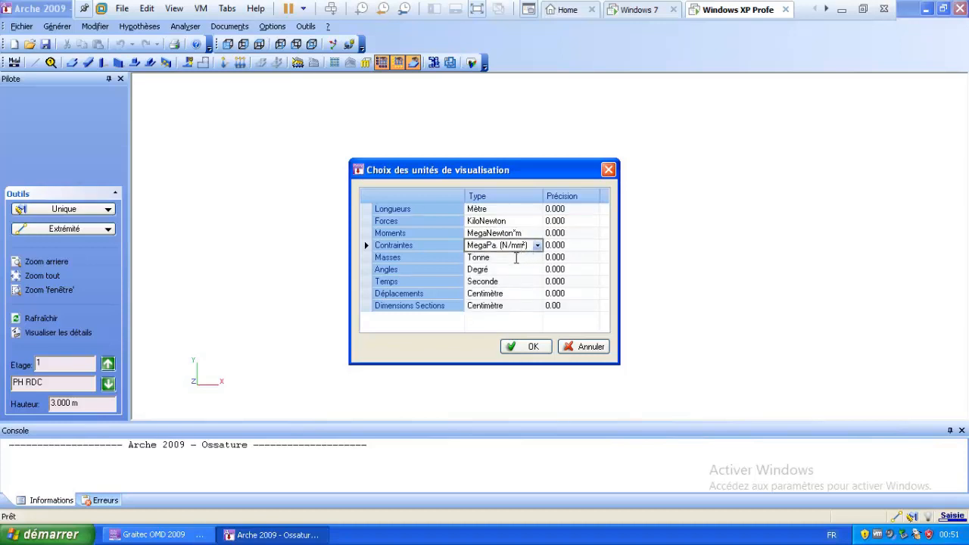
{"action": "left_click", "coordinate": [514, 258]}
{"action": "left_click", "coordinate": [536, 260]}
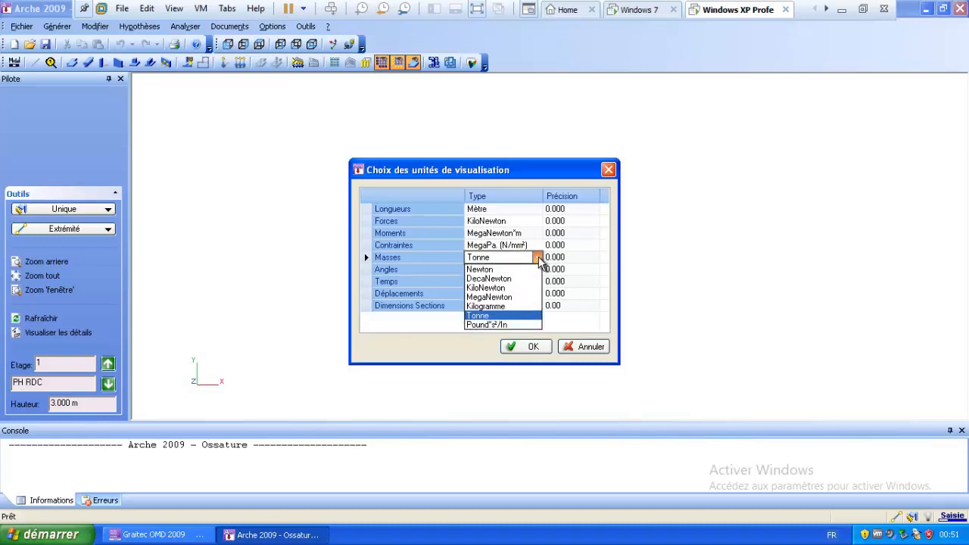
{"action": "left_click", "coordinate": [536, 261]}
{"action": "left_click", "coordinate": [526, 271]}
{"action": "left_click", "coordinate": [521, 281]}
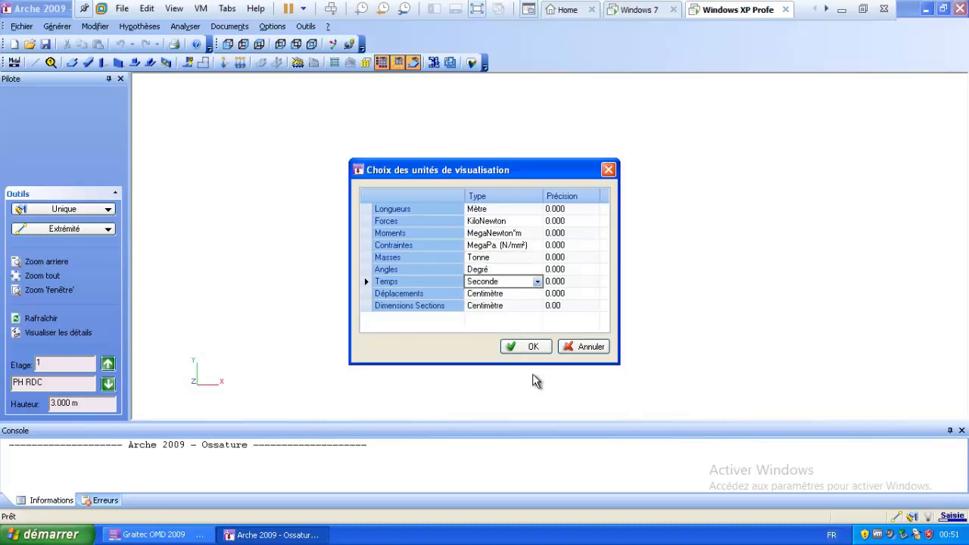
{"action": "left_click", "coordinate": [529, 347]}
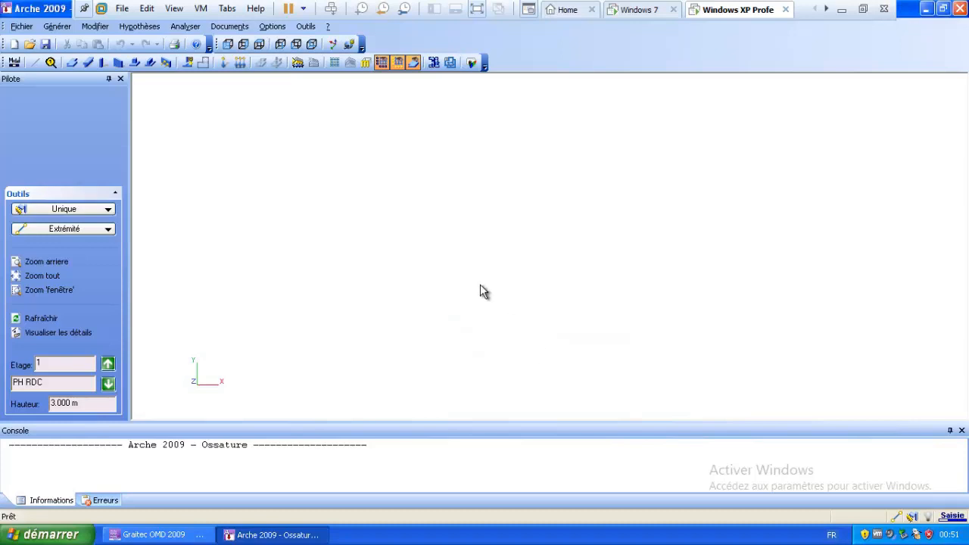
Add Plancher Hourdis (15+4) from the materials catalogue to the study.
{"action": "left_click", "coordinate": [141, 28]}
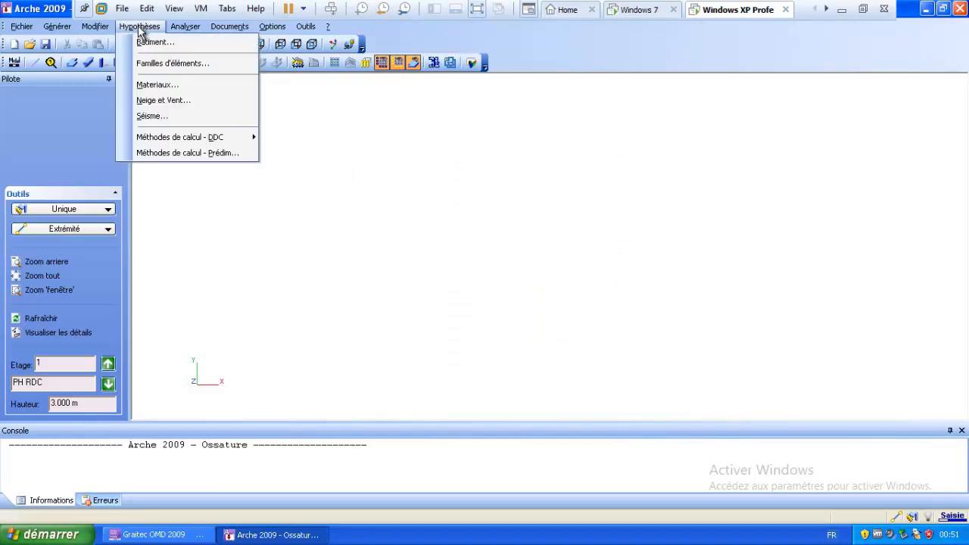
{"action": "left_click", "coordinate": [152, 87]}
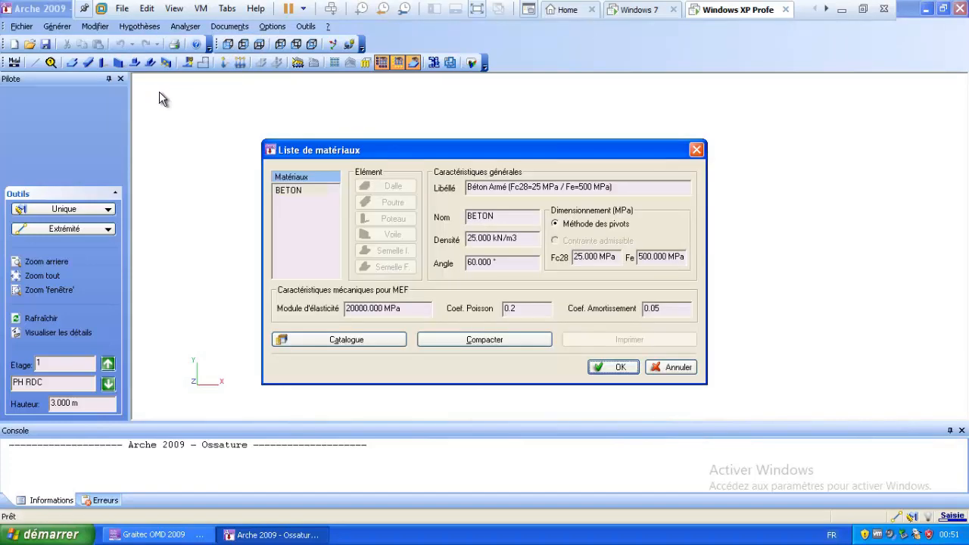
{"action": "left_click", "coordinate": [349, 344]}
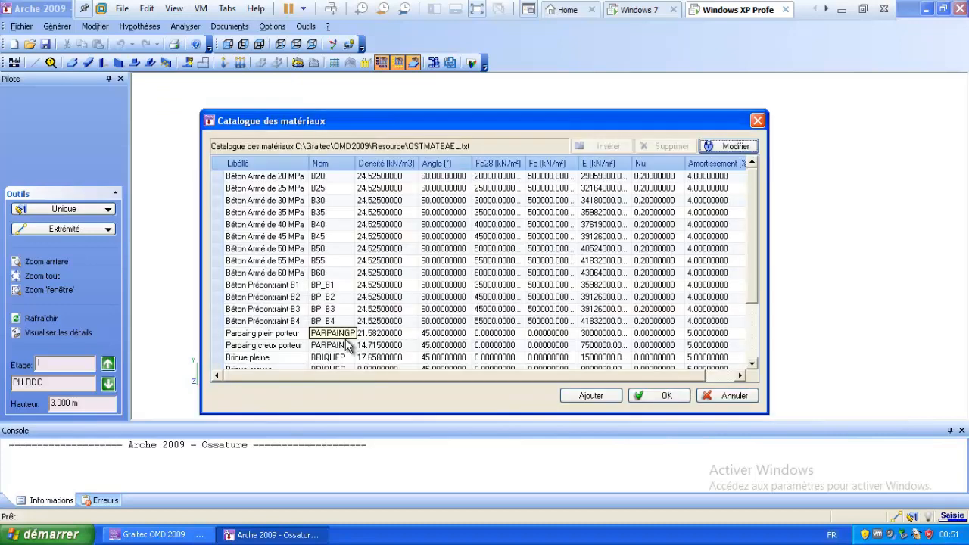
{"action": "left_click", "coordinate": [269, 180]}
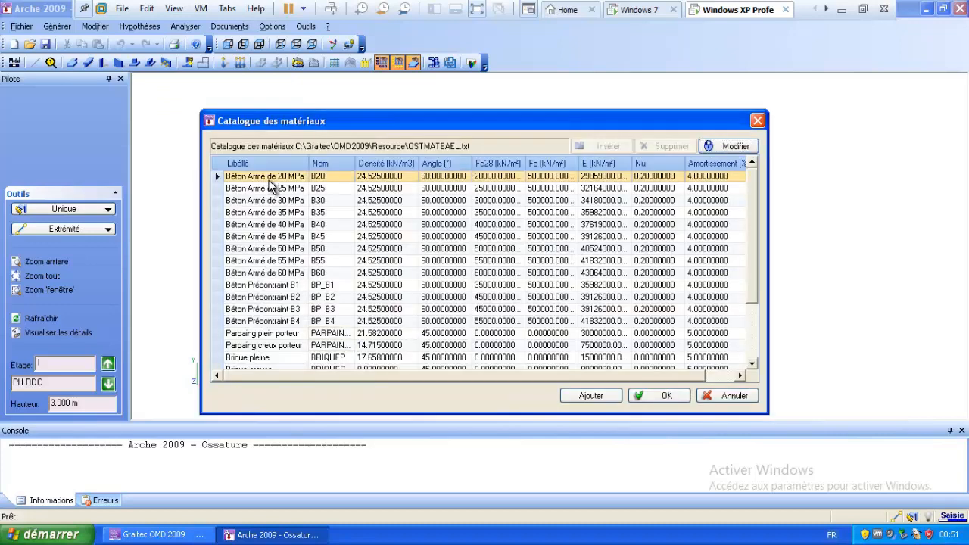
{"action": "left_click", "coordinate": [589, 395]}
{"action": "left_click_drag", "start_coordinate": [757, 250], "coordinate": [753, 312]}
{"action": "left_click", "coordinate": [277, 313]}
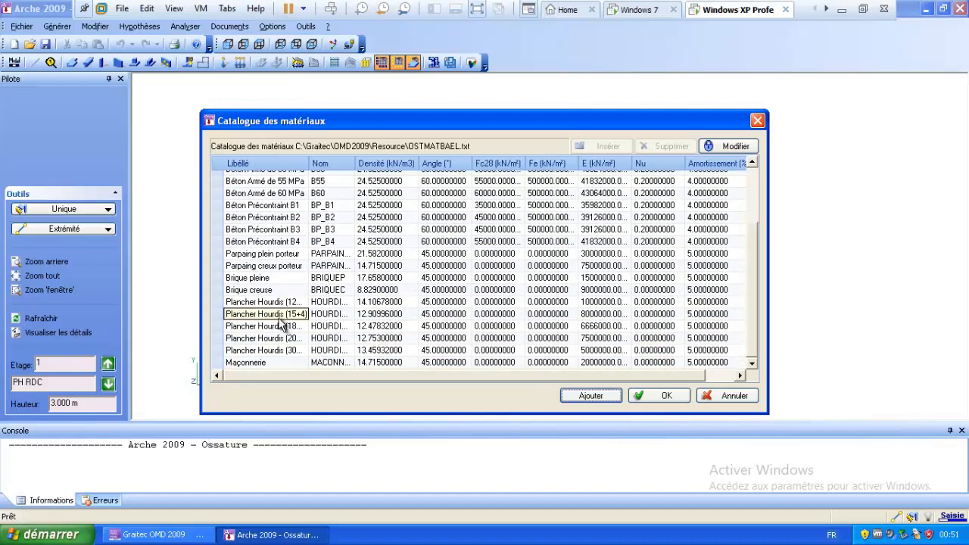
{"action": "left_click", "coordinate": [280, 318]}
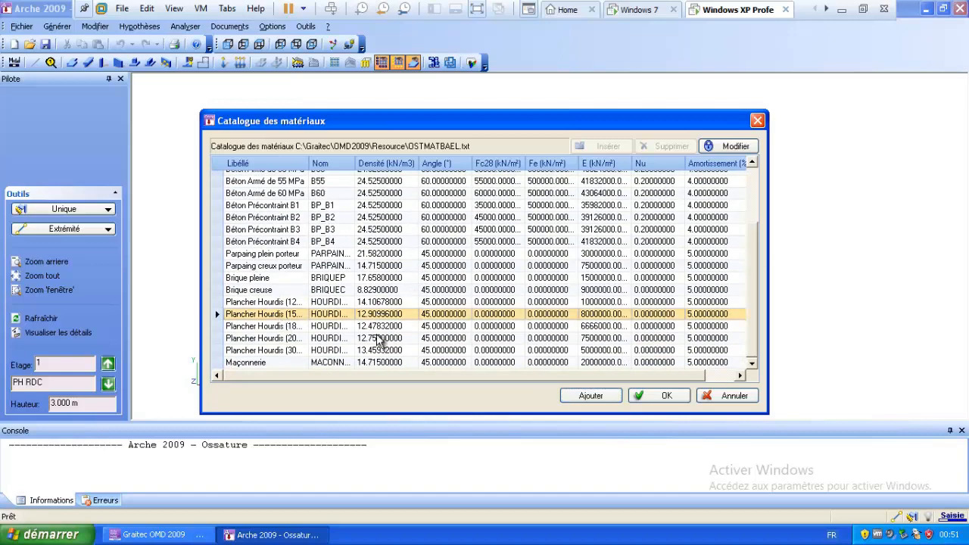
{"action": "left_click", "coordinate": [655, 396]}
Review the B20 and HOURDIS15 material properties, then close the materials list.
{"action": "left_click", "coordinate": [284, 200]}
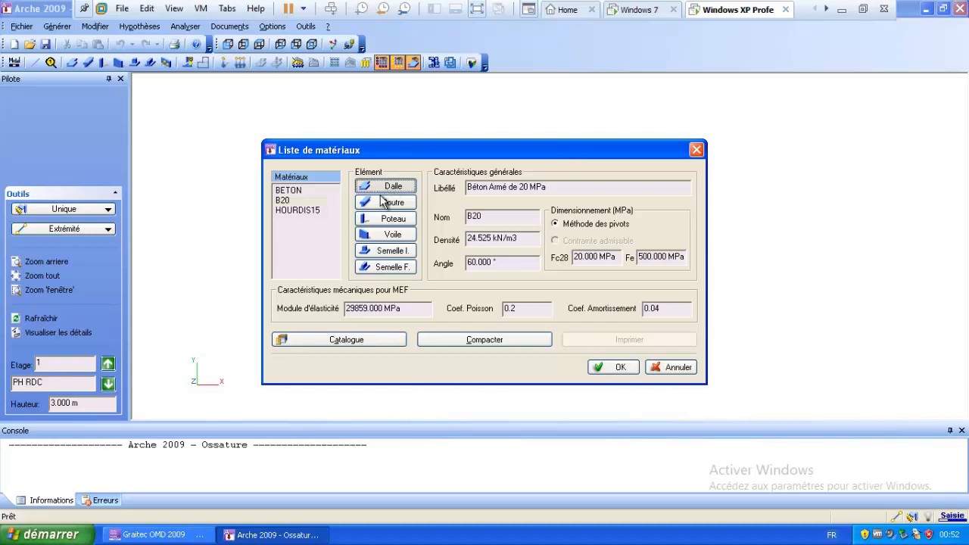
{"action": "left_click", "coordinate": [384, 218]}
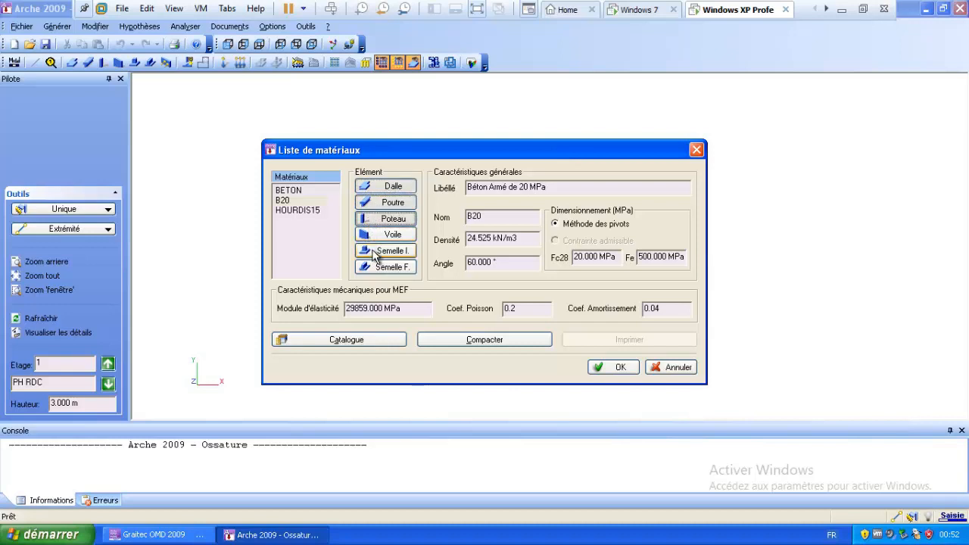
{"action": "left_click", "coordinate": [371, 249]}
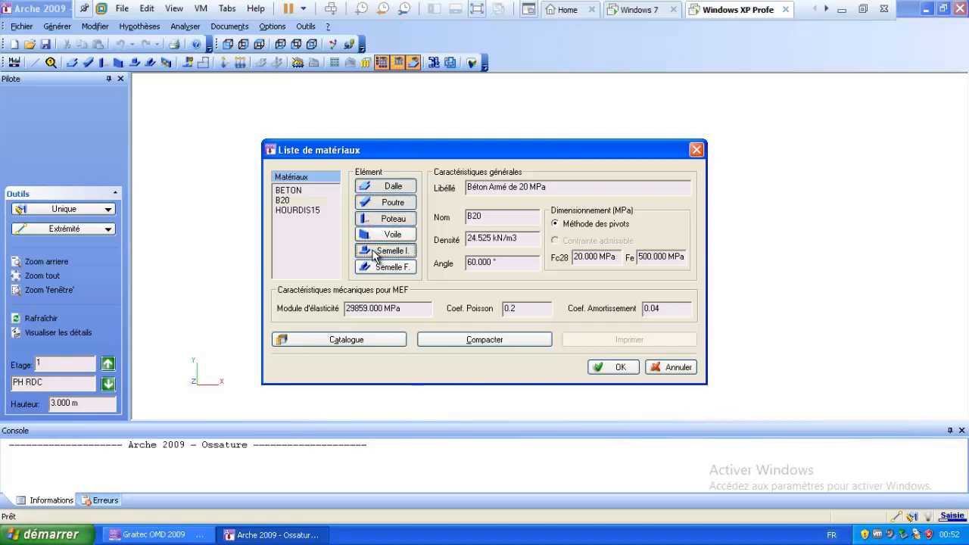
{"action": "left_click", "coordinate": [310, 209]}
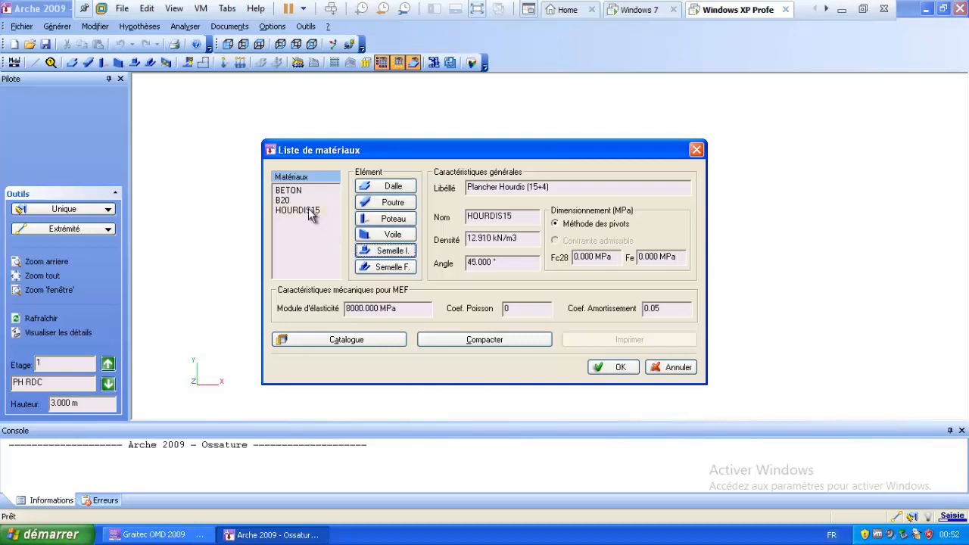
{"action": "left_click", "coordinate": [394, 189]}
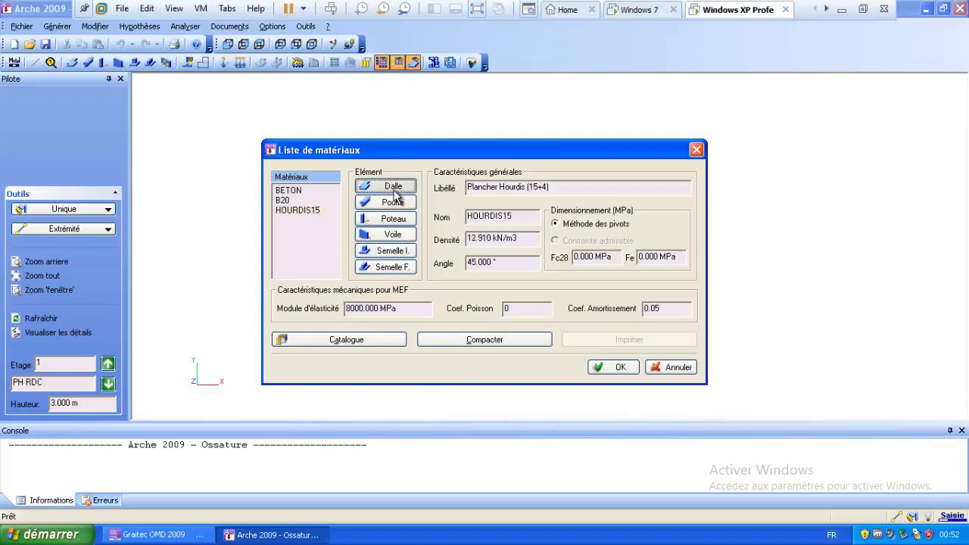
{"action": "left_click", "coordinate": [613, 368]}
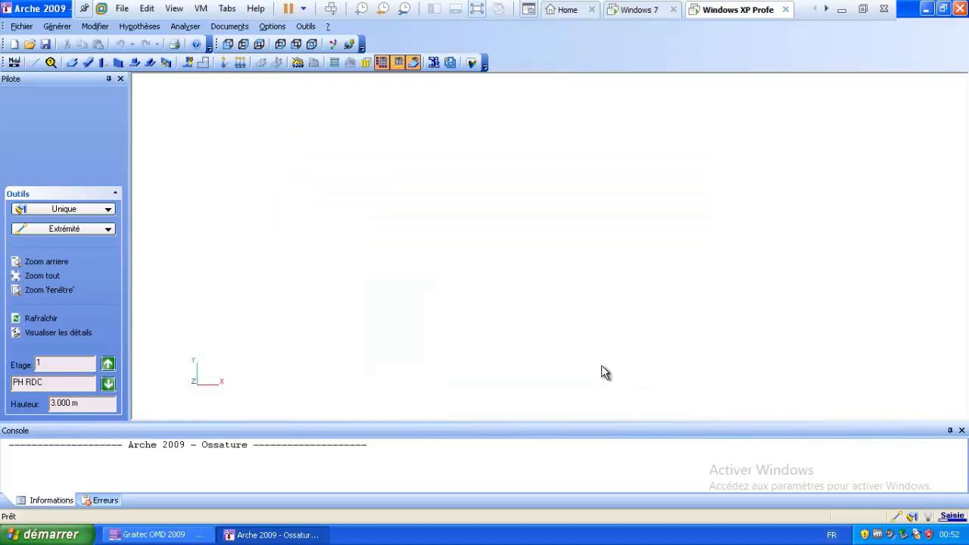
Set B20 beam and column reinforcement to Précis par calcul in predimensioning methods.
{"action": "left_click", "coordinate": [137, 29]}
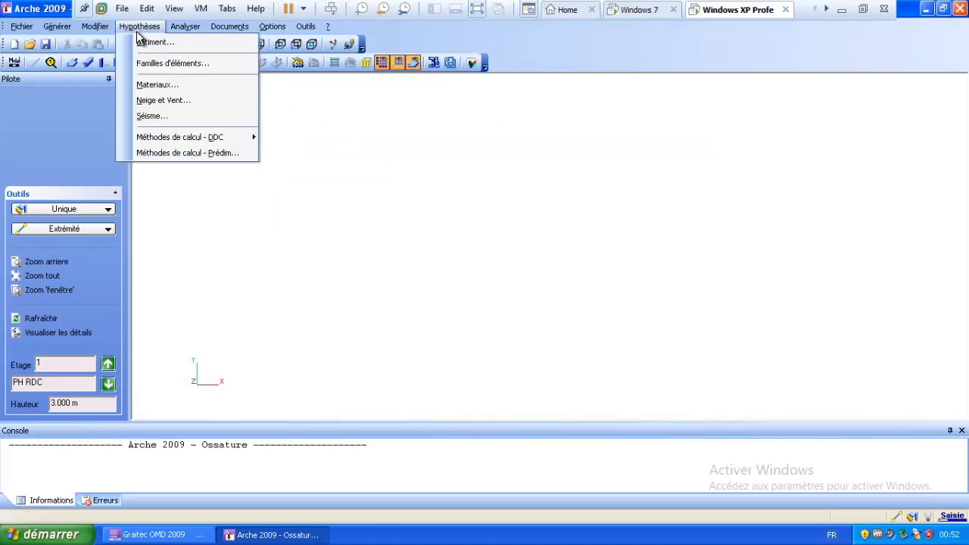
{"action": "left_click", "coordinate": [171, 153]}
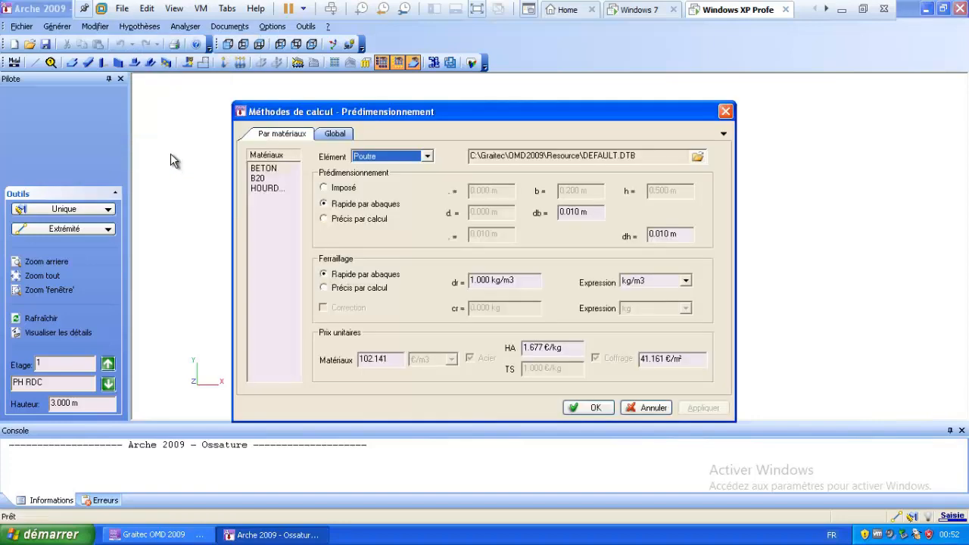
{"action": "left_click", "coordinate": [258, 177]}
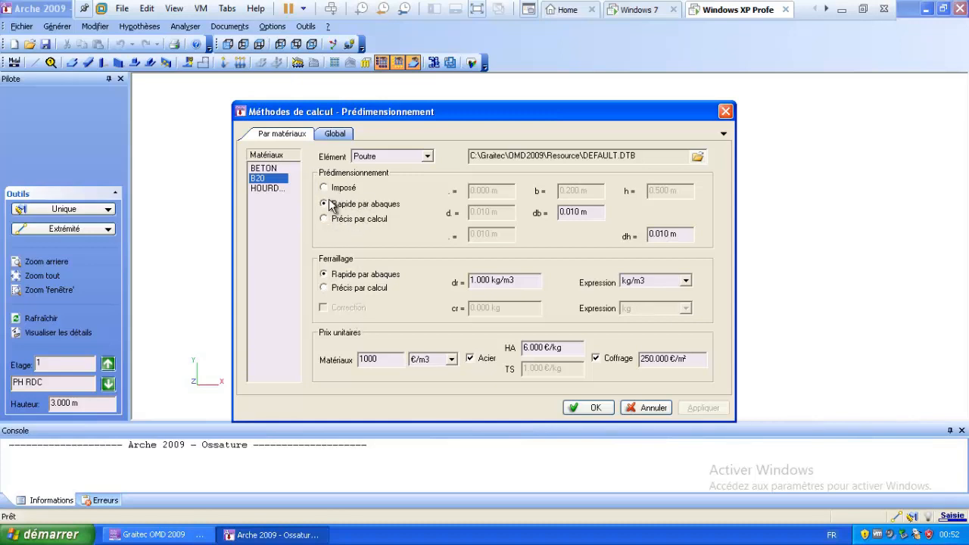
{"action": "left_click", "coordinate": [363, 289]}
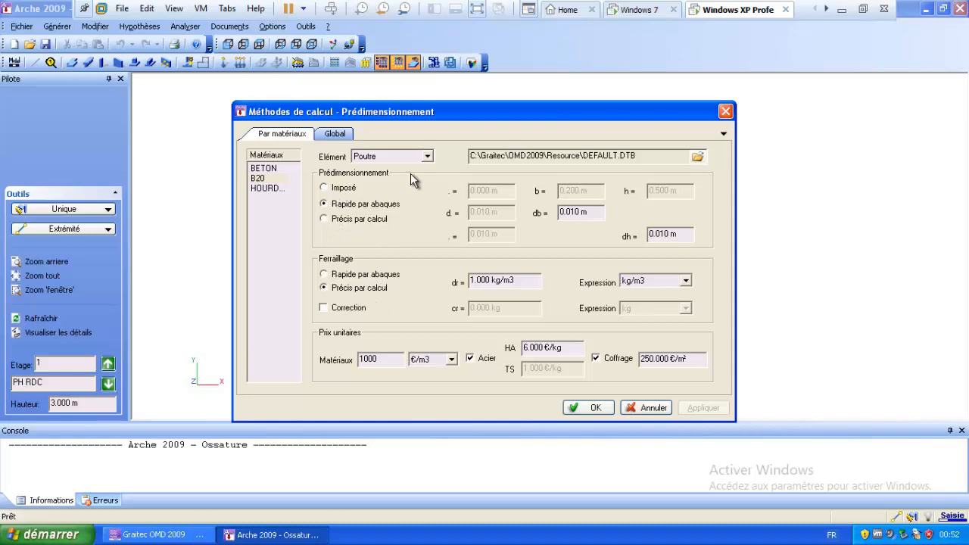
{"action": "left_click", "coordinate": [427, 156]}
{"action": "left_click", "coordinate": [390, 209]}
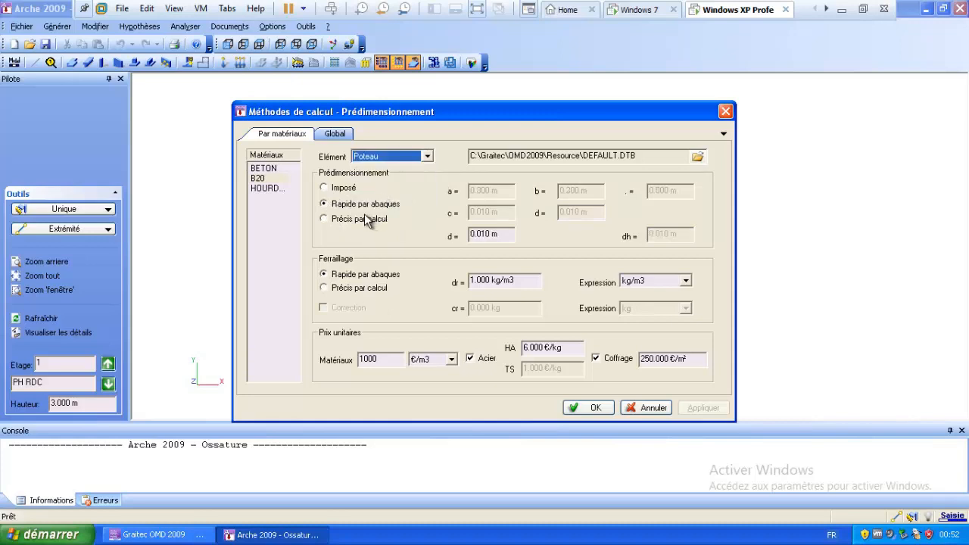
{"action": "left_click", "coordinate": [265, 178]}
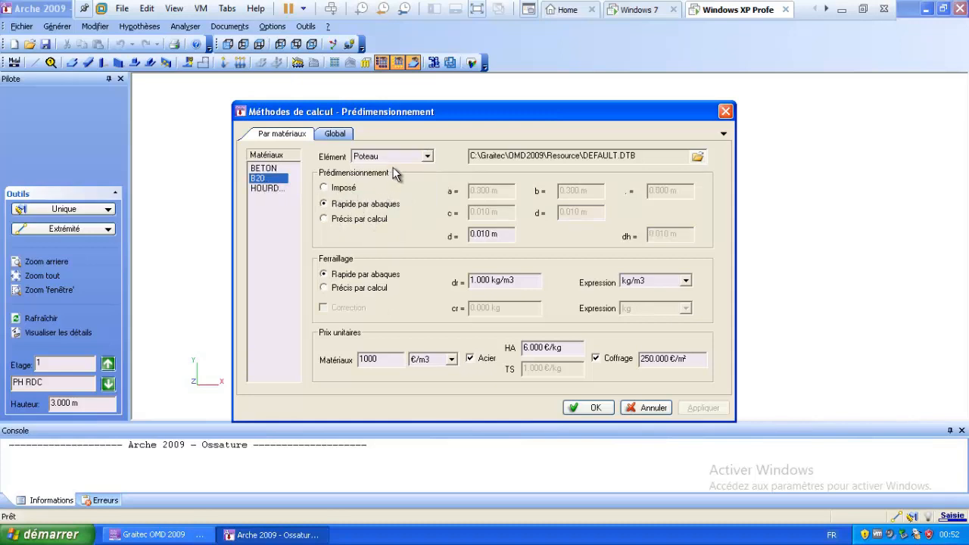
{"action": "left_click", "coordinate": [324, 287]}
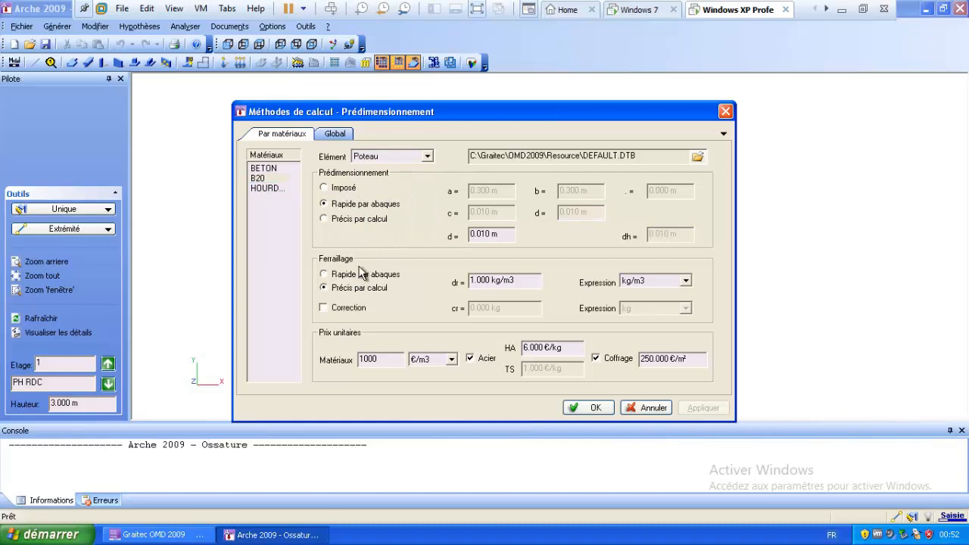
Set B20 isolated footings to Rapide par abaques sizing with Précis par calcul reinforcement.
{"action": "left_click", "coordinate": [265, 179]}
{"action": "left_click", "coordinate": [427, 156]}
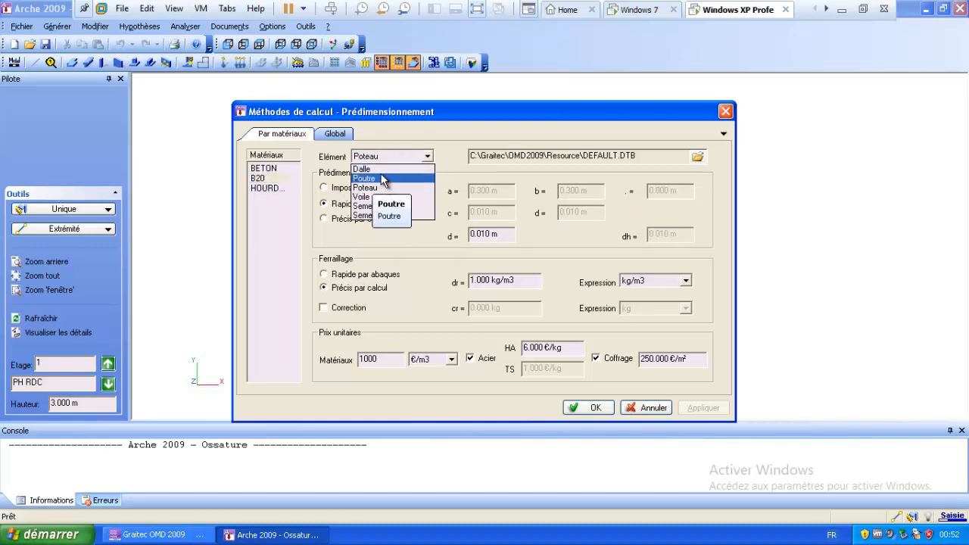
{"action": "left_click", "coordinate": [380, 189]}
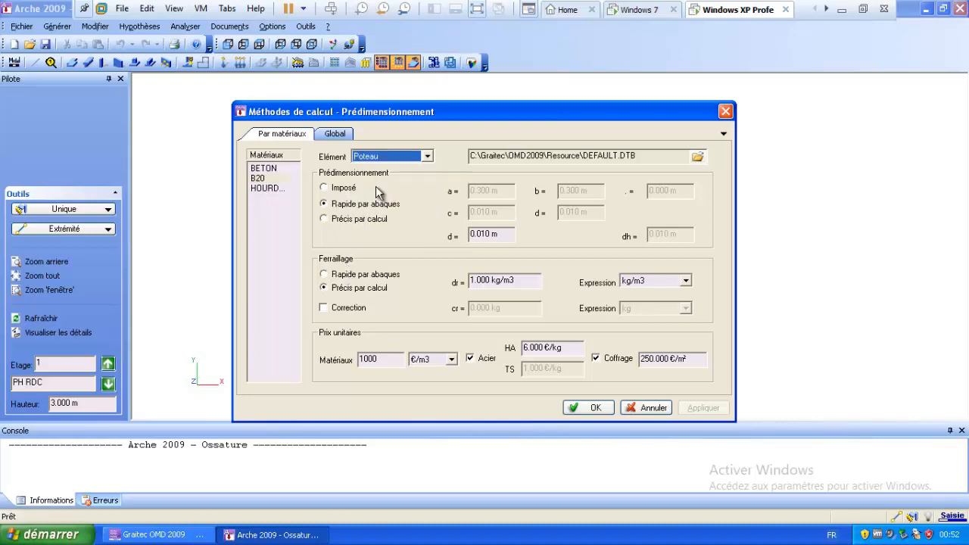
{"action": "left_click", "coordinate": [393, 157]}
{"action": "left_click", "coordinate": [378, 198]}
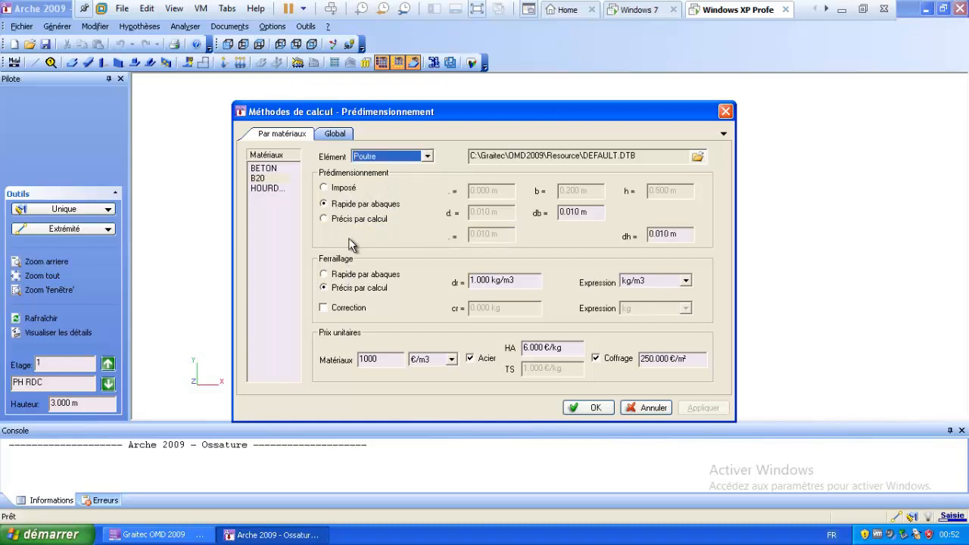
{"action": "left_click", "coordinate": [400, 156]}
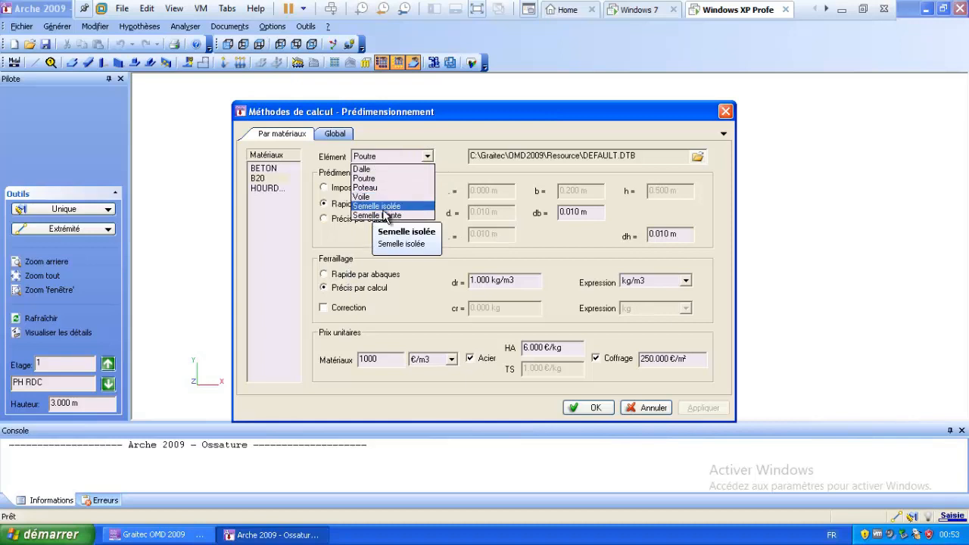
{"action": "left_click", "coordinate": [383, 208]}
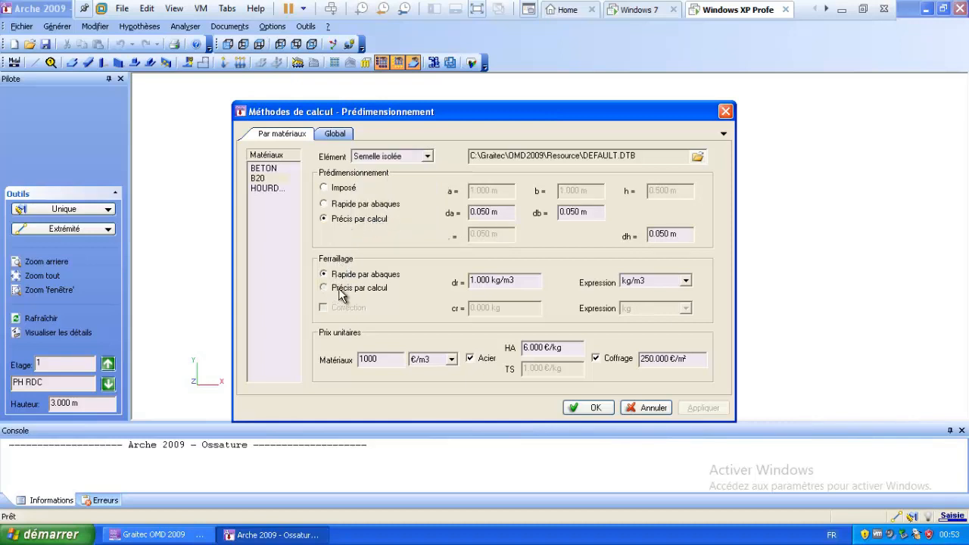
{"action": "left_click", "coordinate": [340, 288]}
{"action": "left_click", "coordinate": [353, 204]}
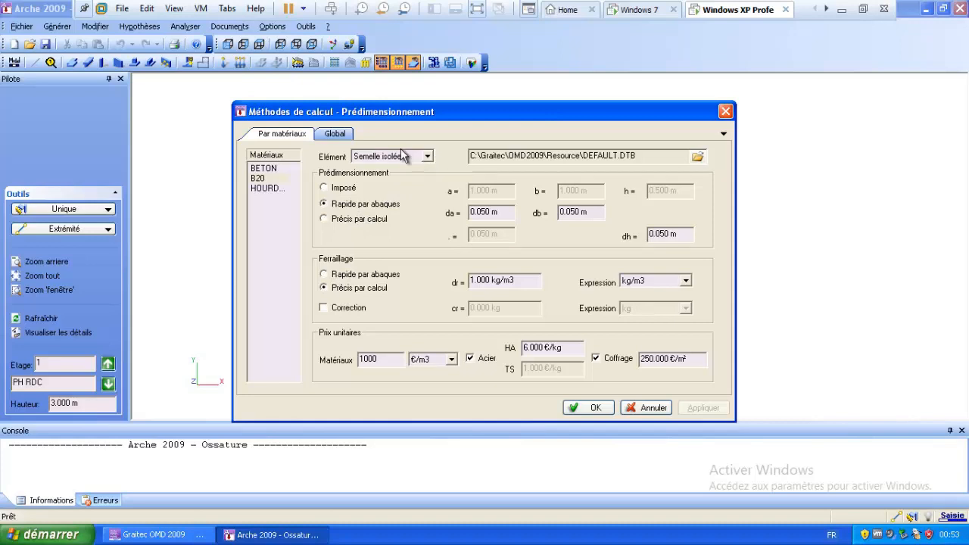
Review the Global predimensioning settings (ULS soil pressure 0.300 MPa) and accept them.
{"action": "left_click", "coordinate": [333, 134]}
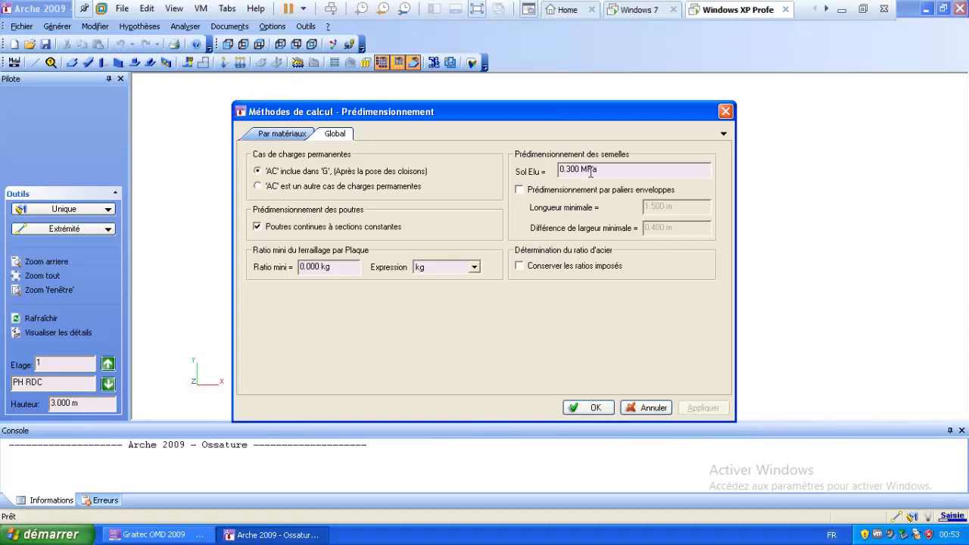
{"action": "left_click", "coordinate": [593, 410]}
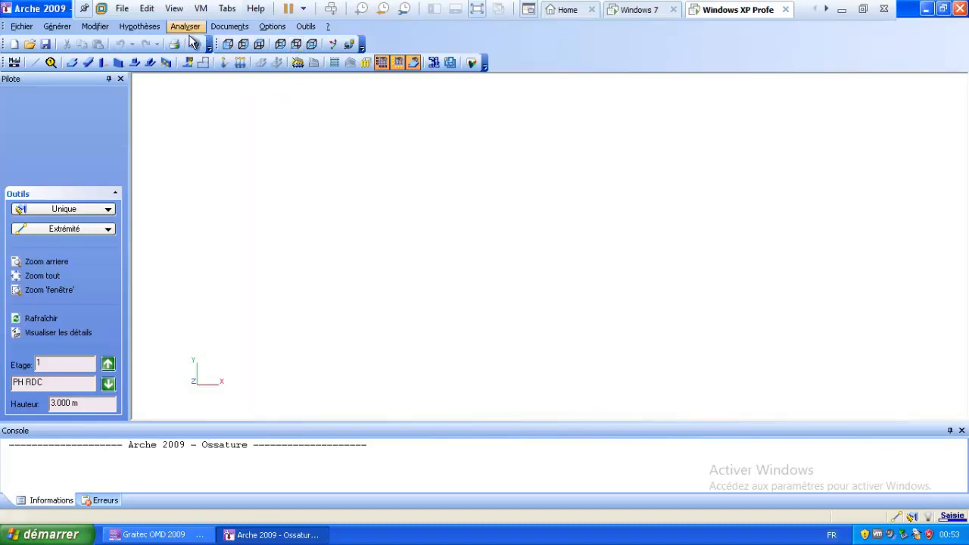
{"action": "left_click", "coordinate": [150, 35]}
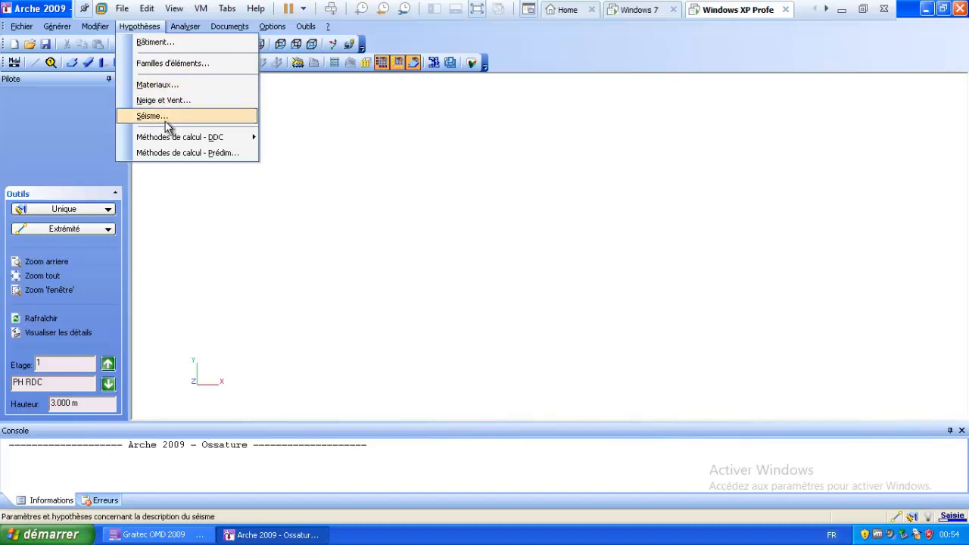
{"action": "mouse_move", "coordinate": [173, 141]}
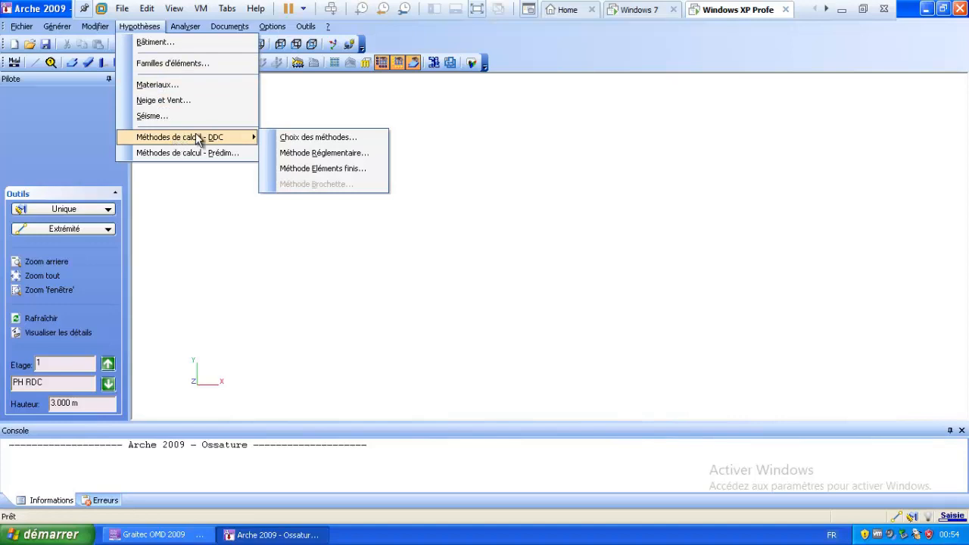
{"action": "left_click", "coordinate": [295, 152]}
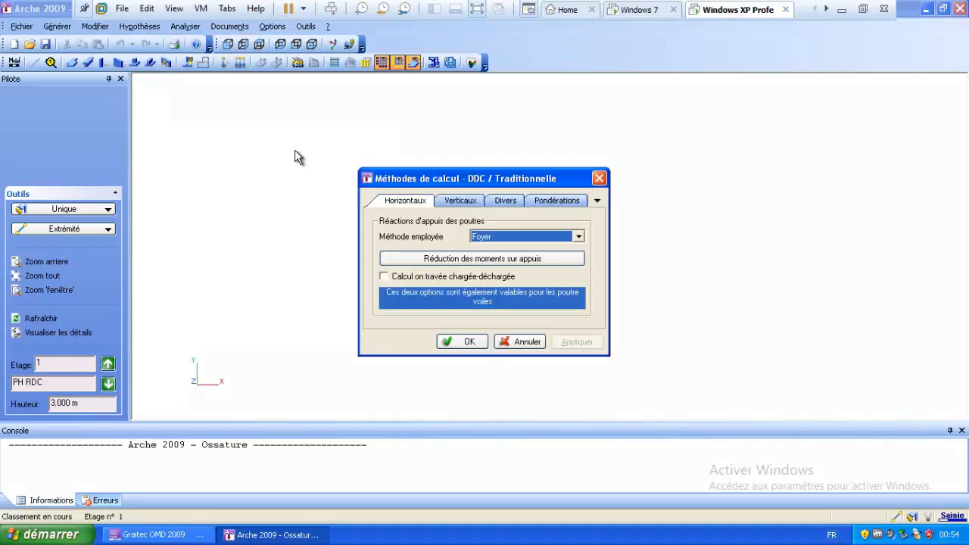
{"action": "key", "text": "Return"}
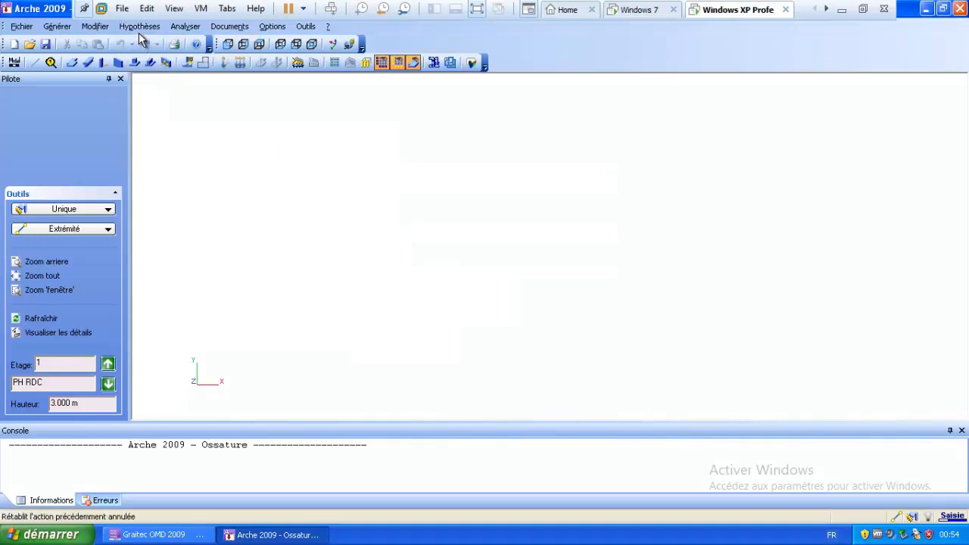
{"action": "left_click", "coordinate": [140, 27]}
Choose Méthode traditionnelle for G & Q loads and Pas de vérification for snow, wind, seismic.
{"action": "mouse_move", "coordinate": [179, 139]}
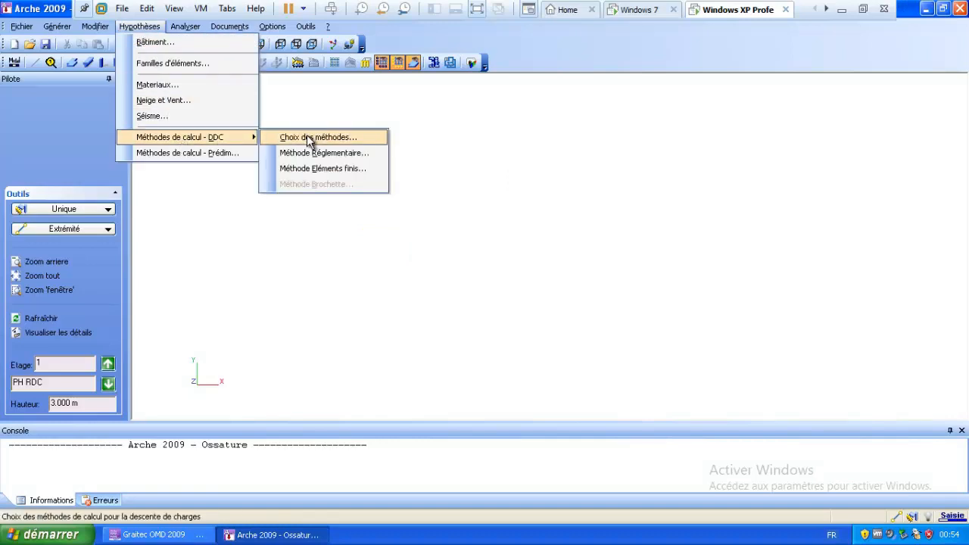
{"action": "left_click", "coordinate": [307, 134]}
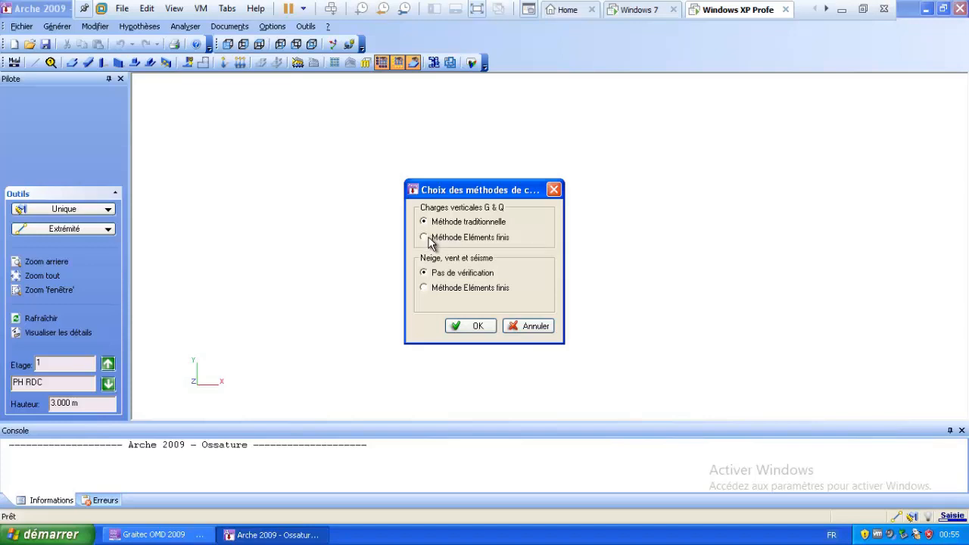
{"action": "left_click", "coordinate": [464, 330]}
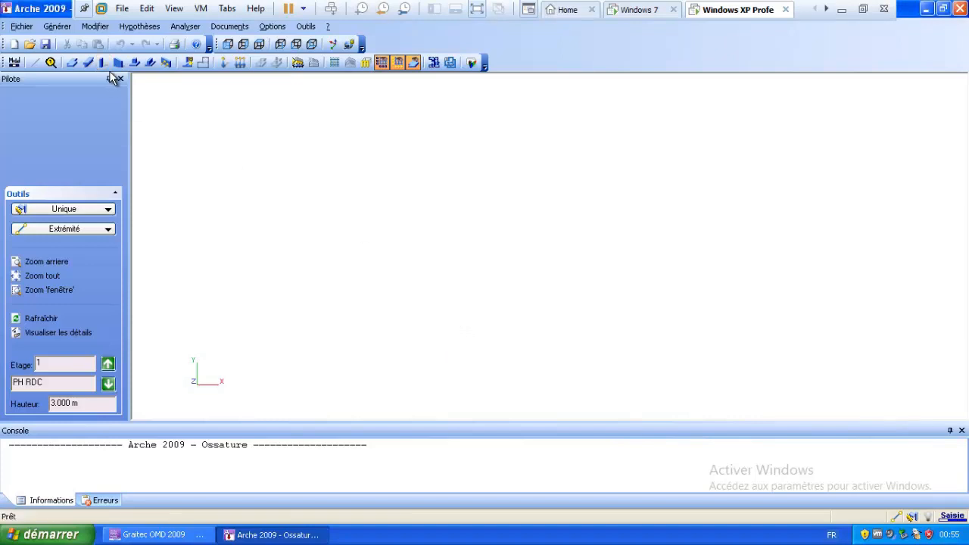